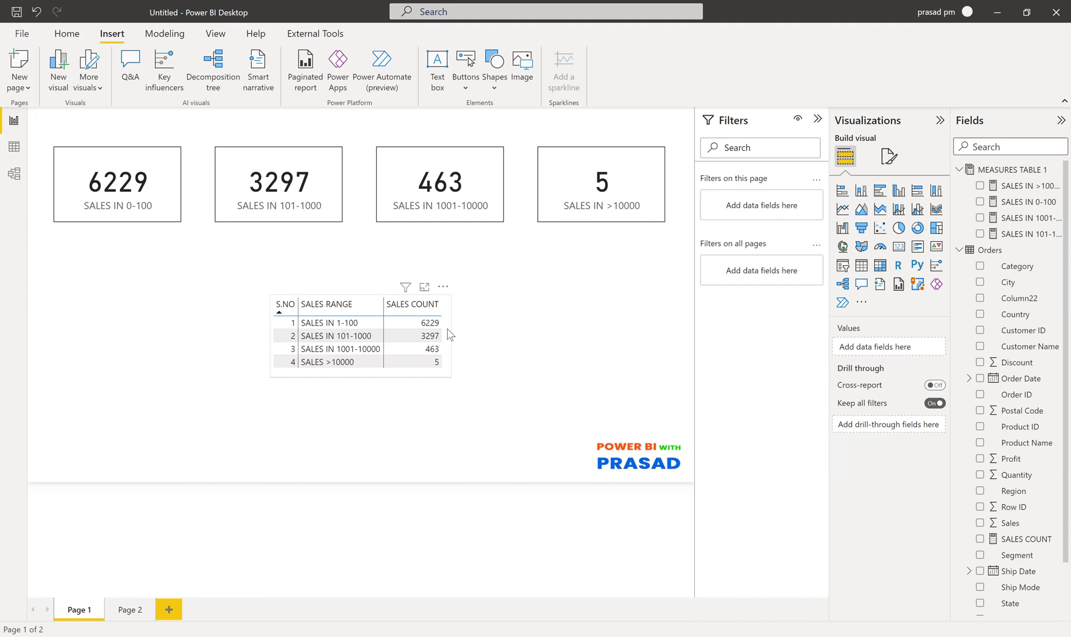
{"action": "left_click", "coordinate": [446, 375]}
{"action": "left_click", "coordinate": [130, 611]}
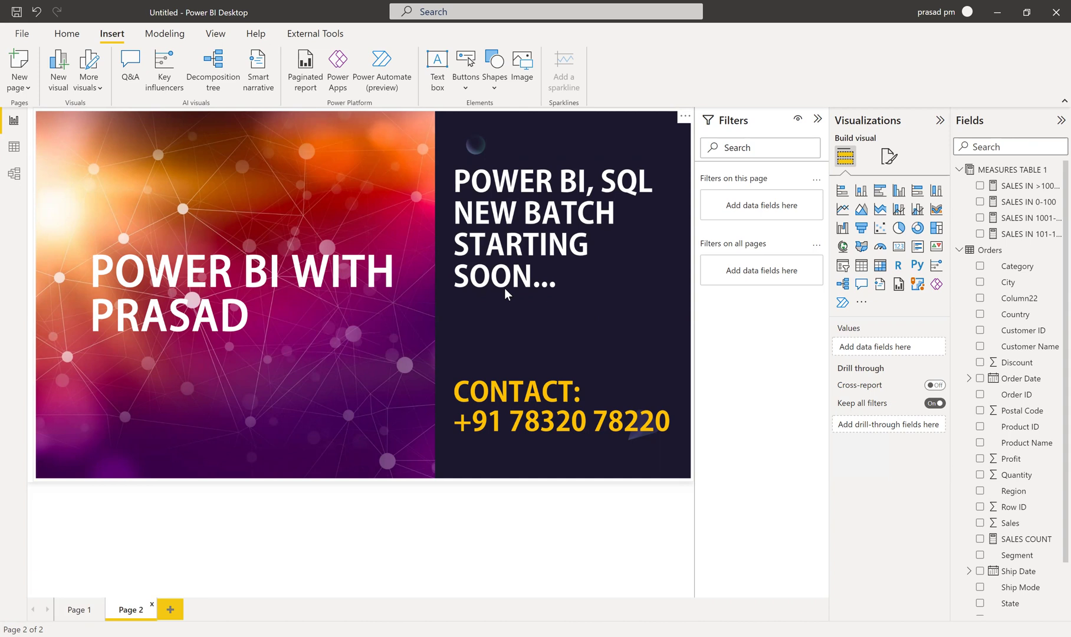
{"action": "left_click", "coordinate": [87, 613]}
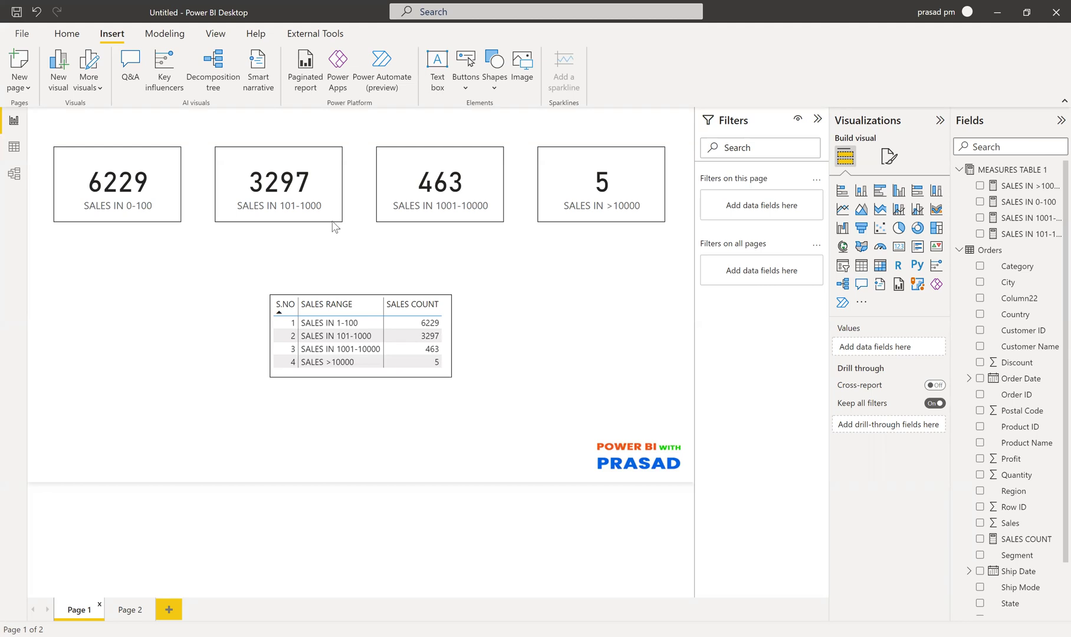
Examine the Sales column values in the Orders table data and return to the report page.
{"action": "left_click", "coordinate": [15, 149]}
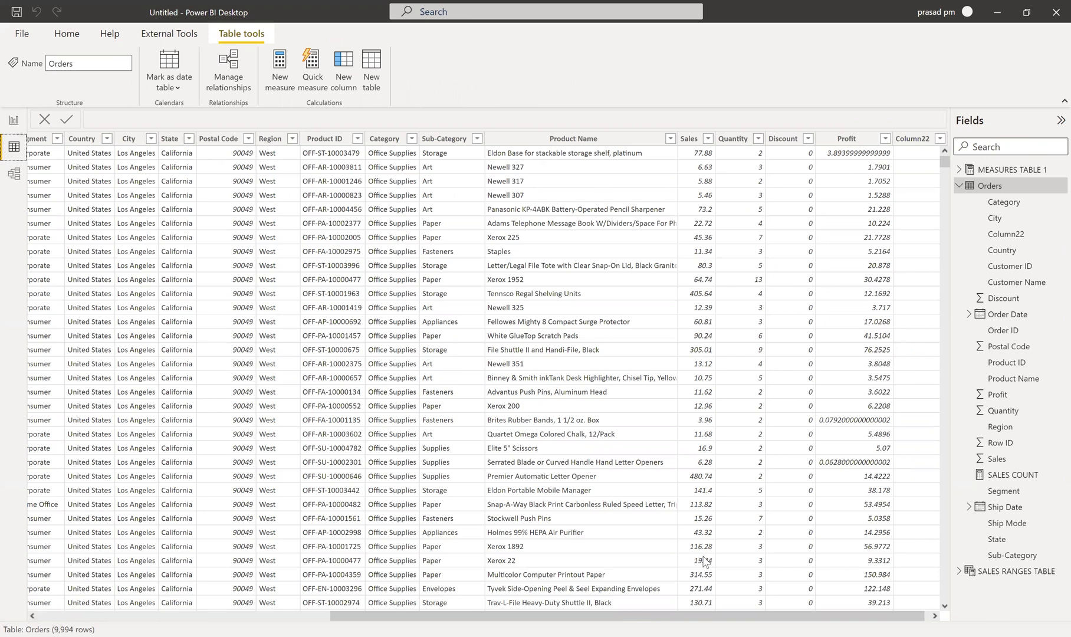
{"action": "left_click", "coordinate": [13, 120]}
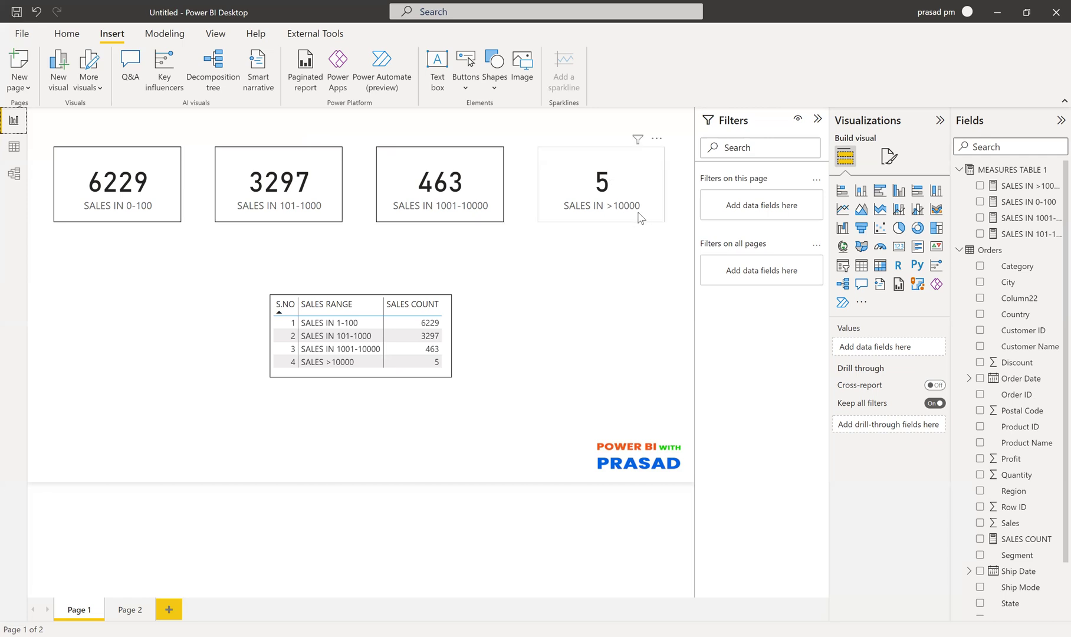
{"action": "left_click", "coordinate": [13, 149]}
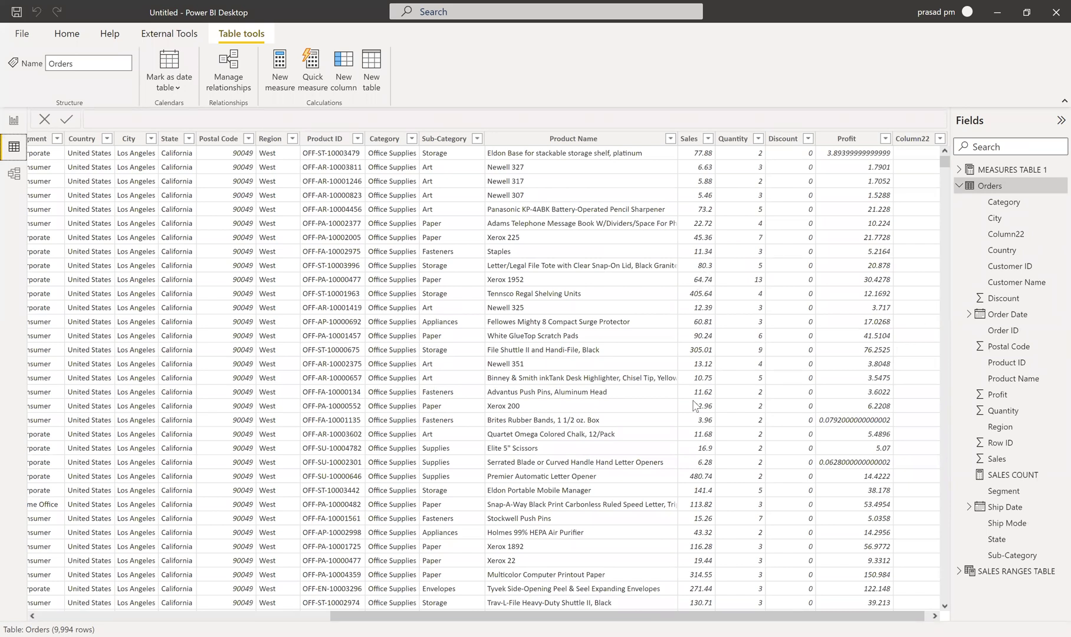
{"action": "scroll", "coordinate": [694, 405], "scroll_direction": "down", "scroll_amount": 8}
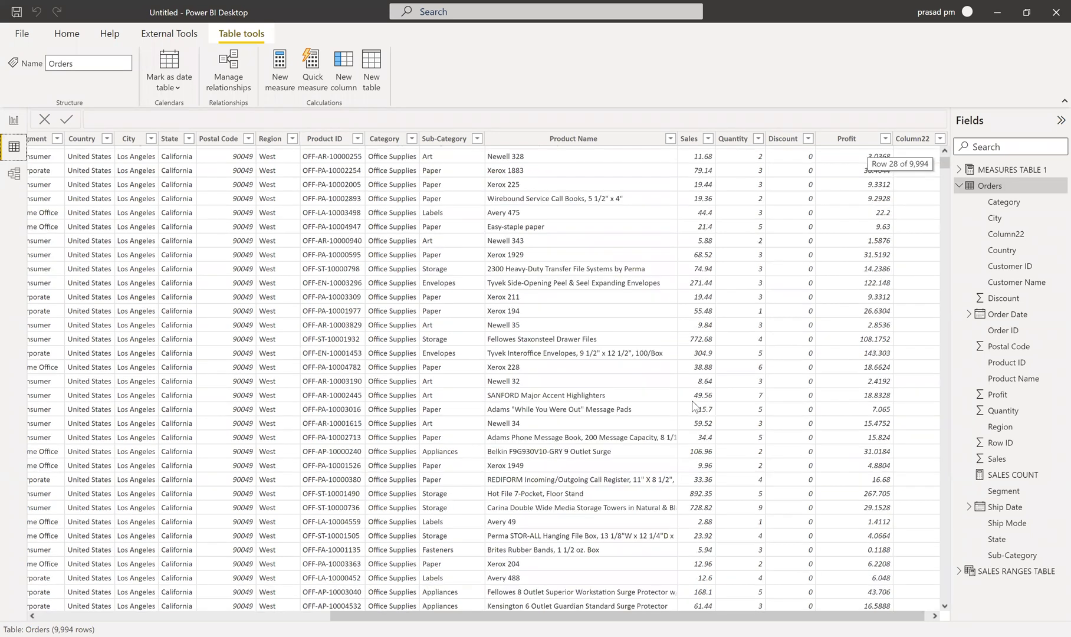
{"action": "scroll", "coordinate": [694, 405], "scroll_direction": "down", "scroll_amount": 7}
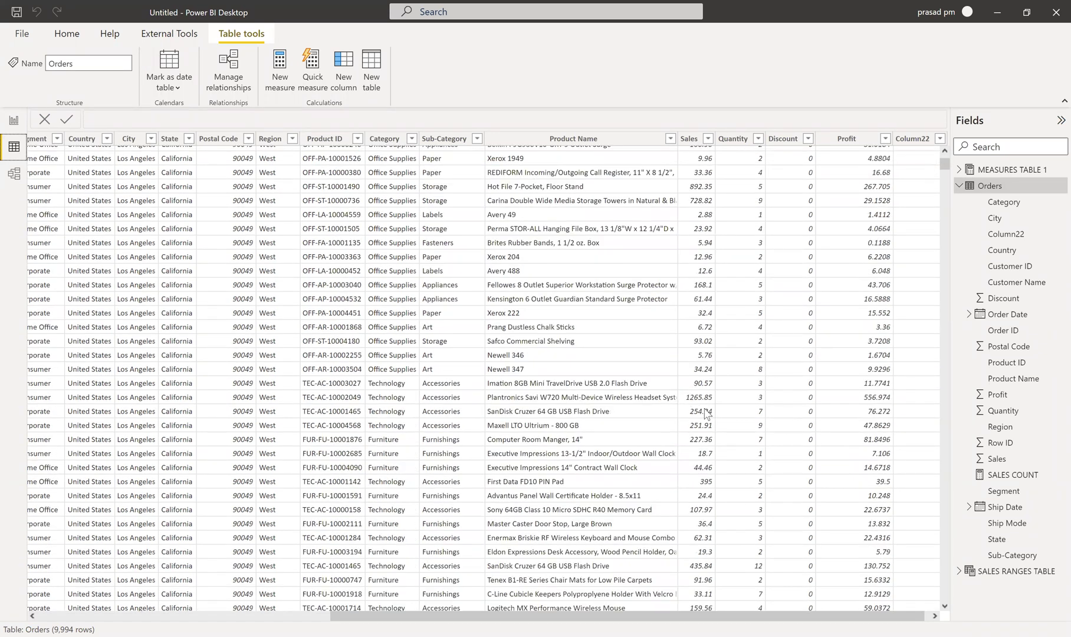
{"action": "scroll", "coordinate": [706, 415], "scroll_direction": "down", "scroll_amount": 7}
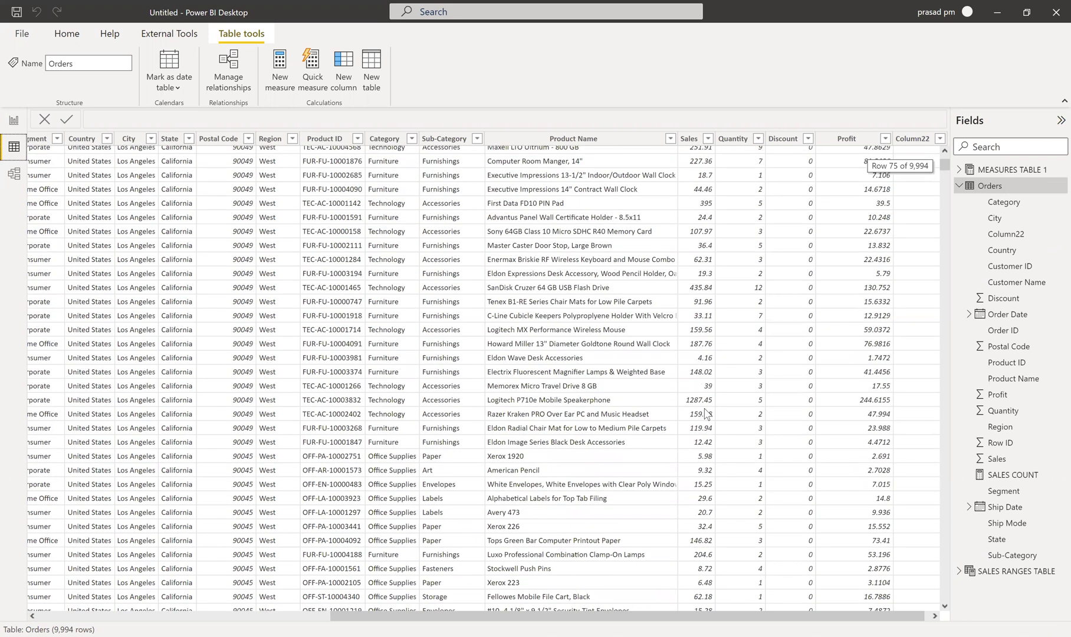
{"action": "scroll", "coordinate": [707, 414], "scroll_direction": "up", "scroll_amount": 8}
{"action": "scroll", "coordinate": [707, 415], "scroll_direction": "up", "scroll_amount": 15}
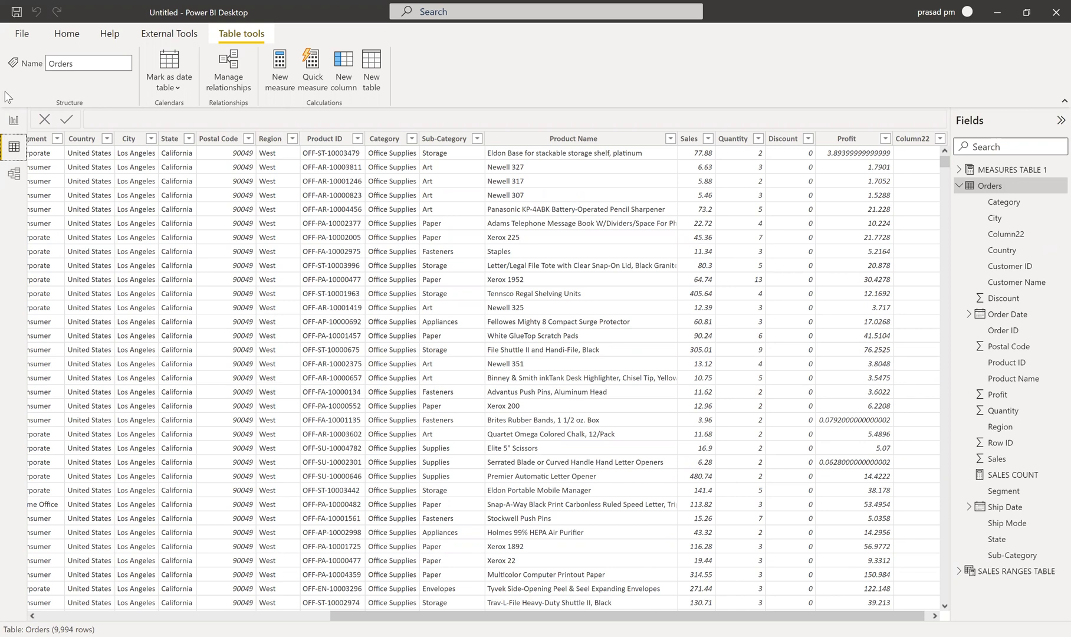
{"action": "left_click", "coordinate": [13, 121]}
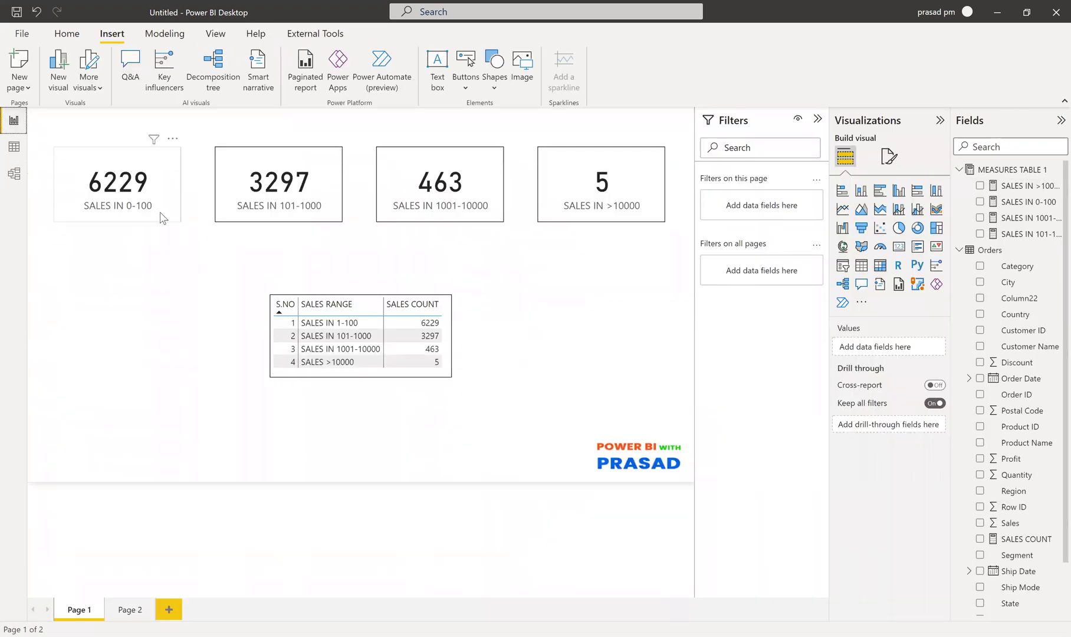
Review the DAX formulas of the SALES IN 0-100 and SALES IN 101-1000 measures behind their cards.
{"action": "left_click", "coordinate": [163, 218]}
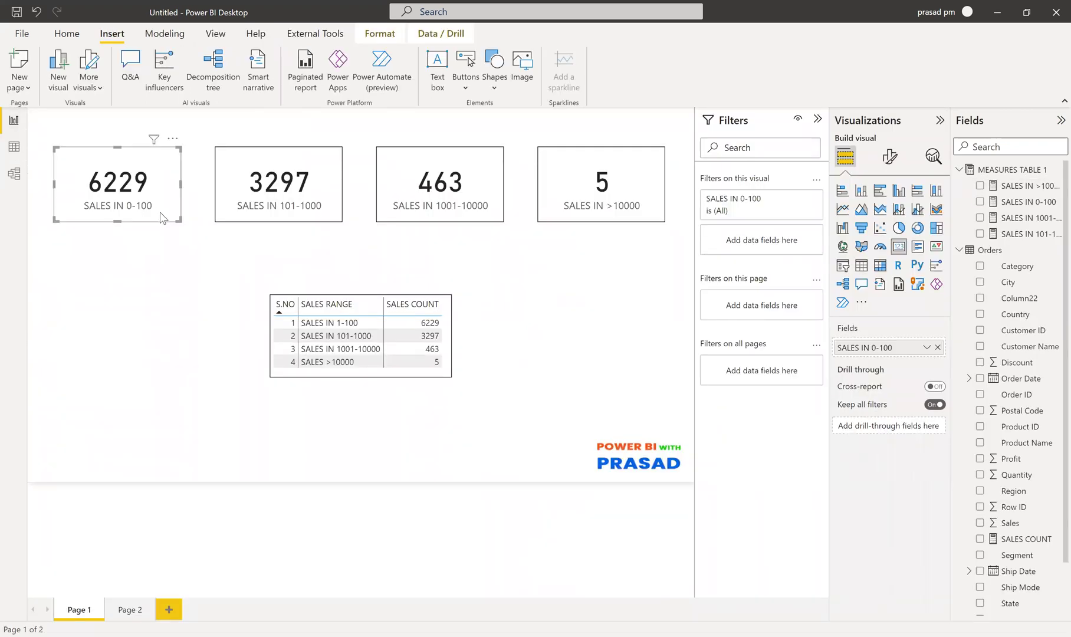
{"action": "left_click", "coordinate": [1014, 203]}
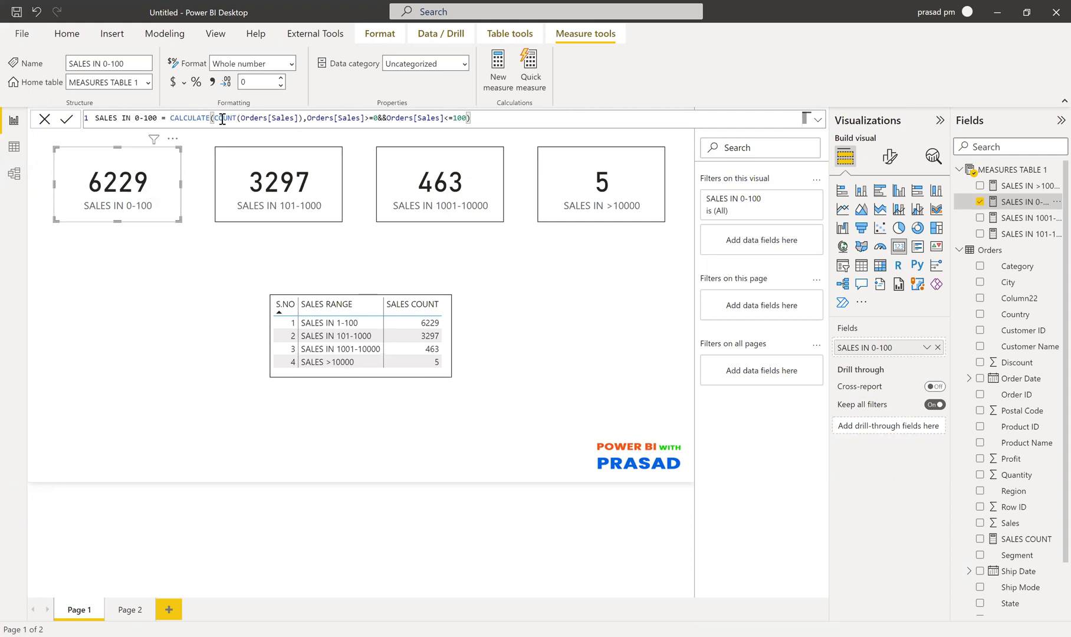
{"action": "left_click", "coordinate": [333, 212]}
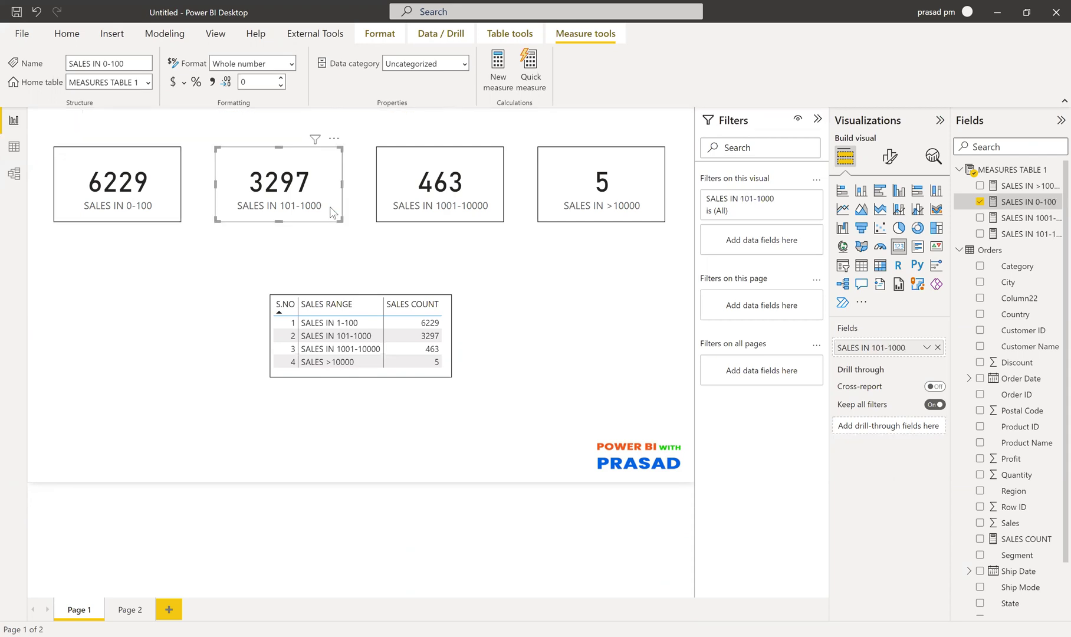
{"action": "left_click", "coordinate": [1002, 235]}
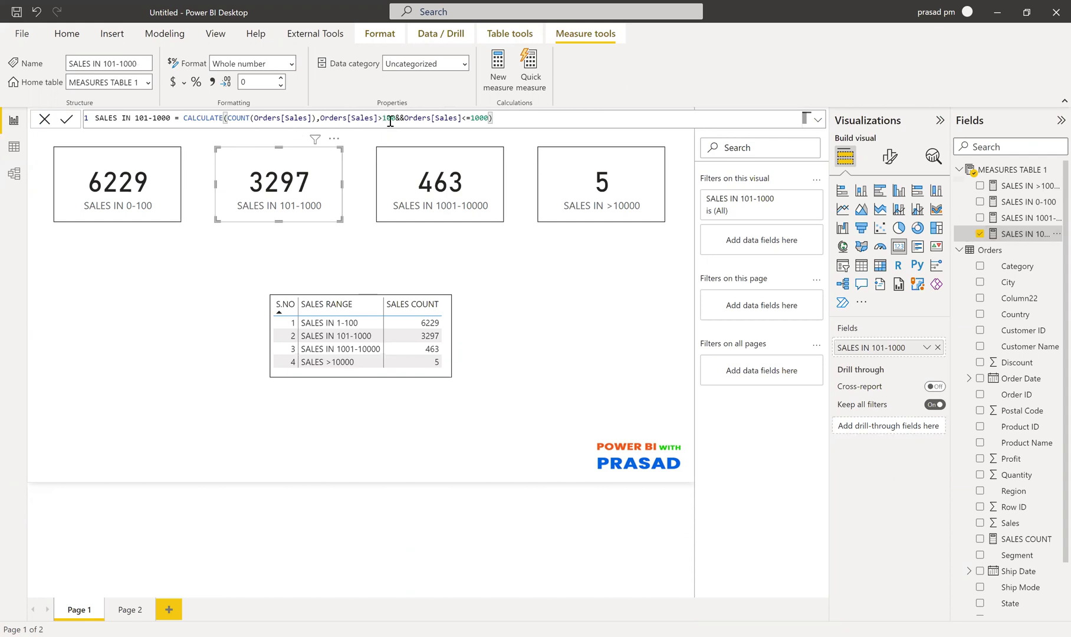
In the SALES IN 1001-10000 measure's formula, replace the && between the two Orders[Sales] conditions with a comma.
{"action": "left_click", "coordinate": [492, 156]}
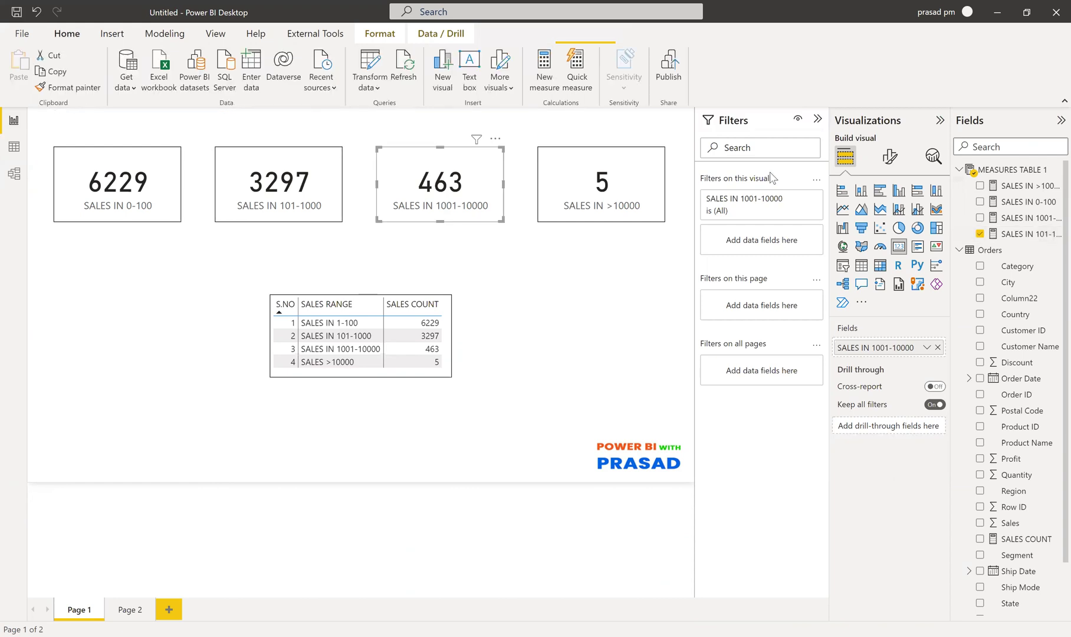
{"action": "left_click", "coordinate": [1014, 220]}
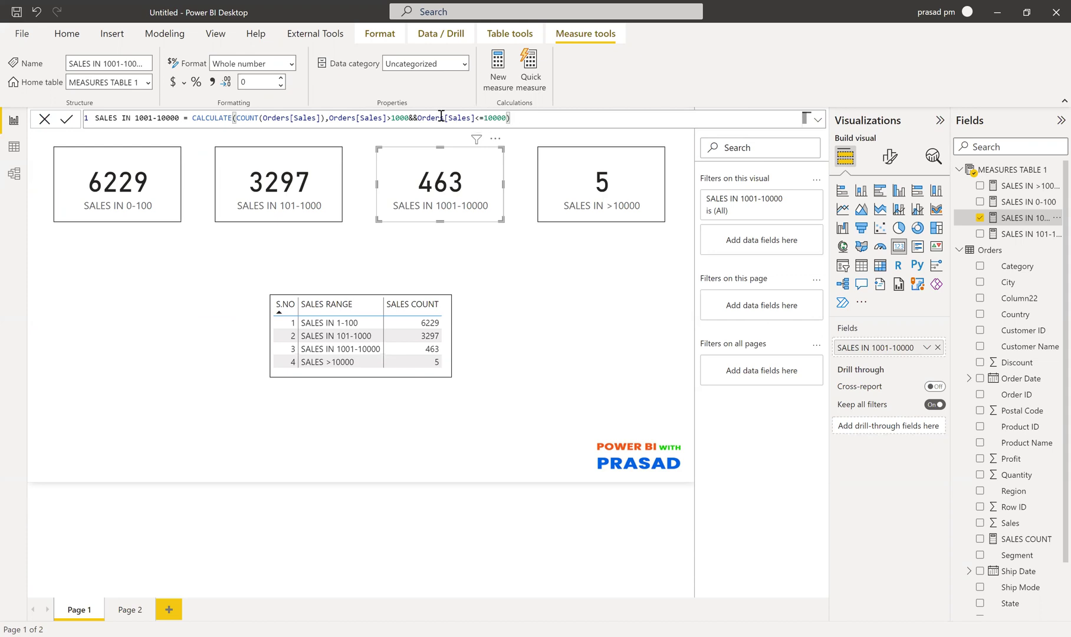
{"action": "left_click", "coordinate": [408, 119]}
{"action": "left_click", "coordinate": [416, 120]}
{"action": "key", "text": "End"}
{"action": "left_click", "coordinate": [416, 118]}
{"action": "key", "text": "BackSpace"}
{"action": "key", "text": "BackSpace"}
{"action": "type", "text": ","}
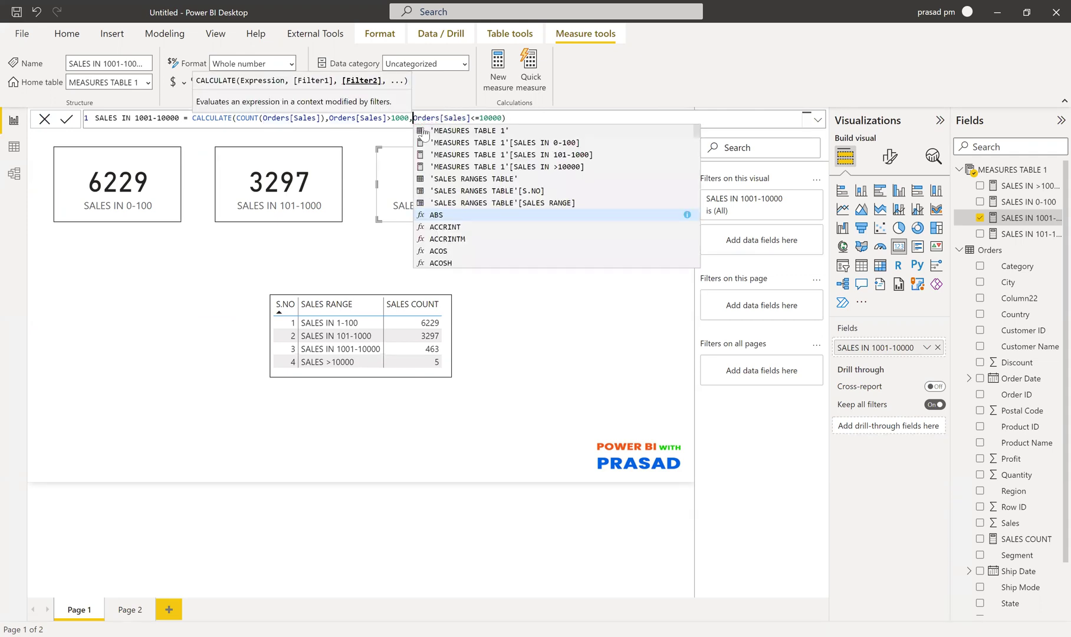
Wrap the two conditions in an AND function, AND(Orders[Sales]>1000,Orders[Sales]<=10000), and commit the measure.
{"action": "left_click", "coordinate": [330, 119]}
{"action": "type", "text": "AND"}
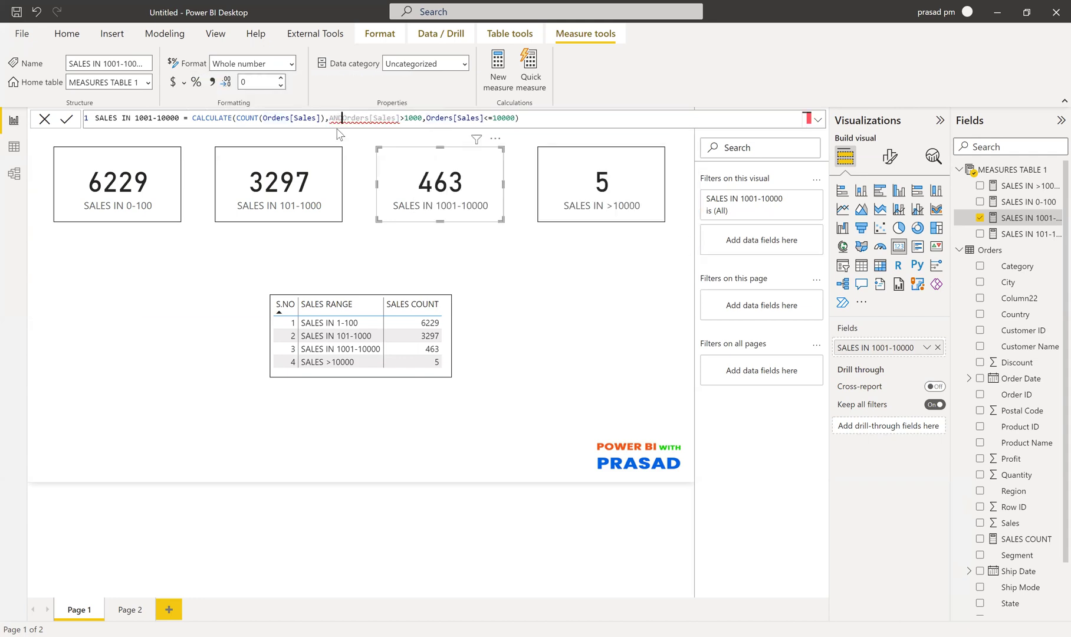
{"action": "type", "text": "("}
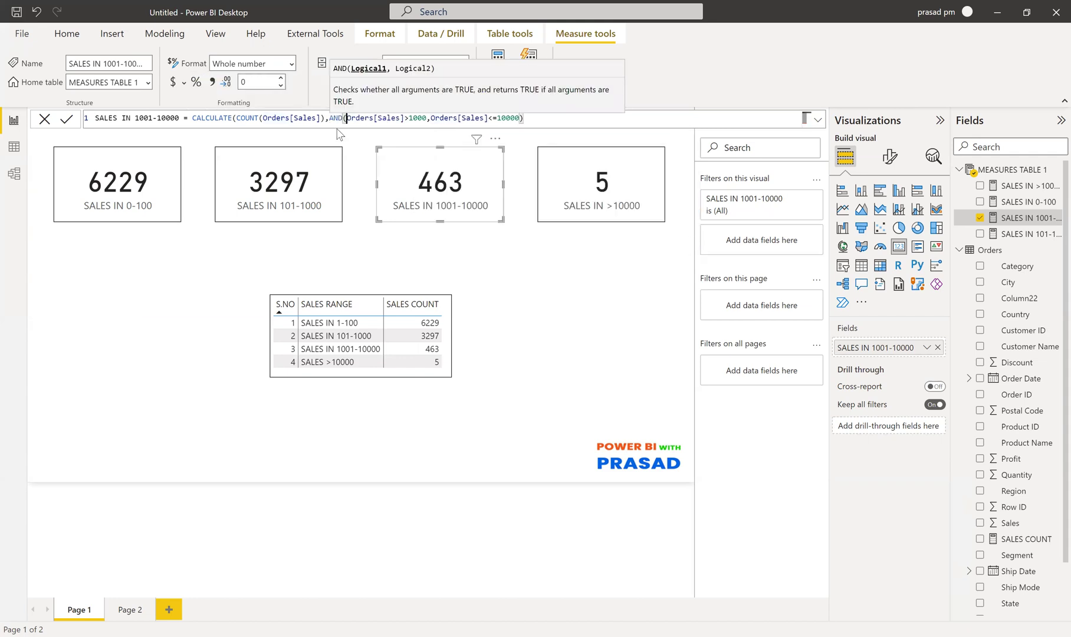
{"action": "left_click", "coordinate": [539, 117]}
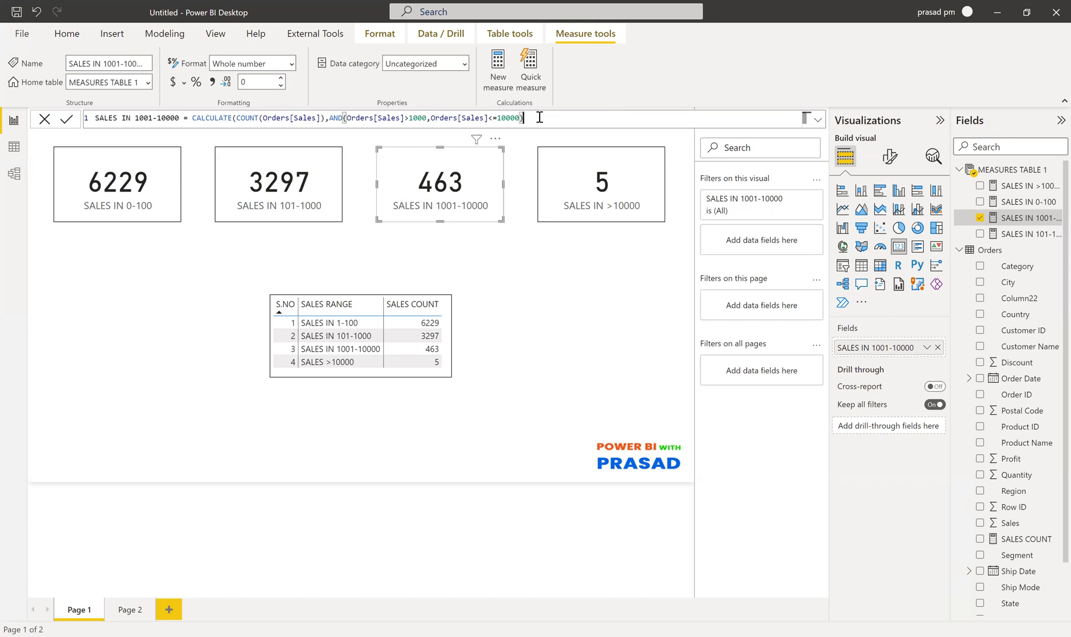
{"action": "type", "text": ")"}
{"action": "left_click", "coordinate": [66, 118]}
Review the DAX formulas of the SALES IN >10000 and SALES IN 1001-10000 measures, then clear the visual selection.
{"action": "left_click", "coordinate": [577, 187]}
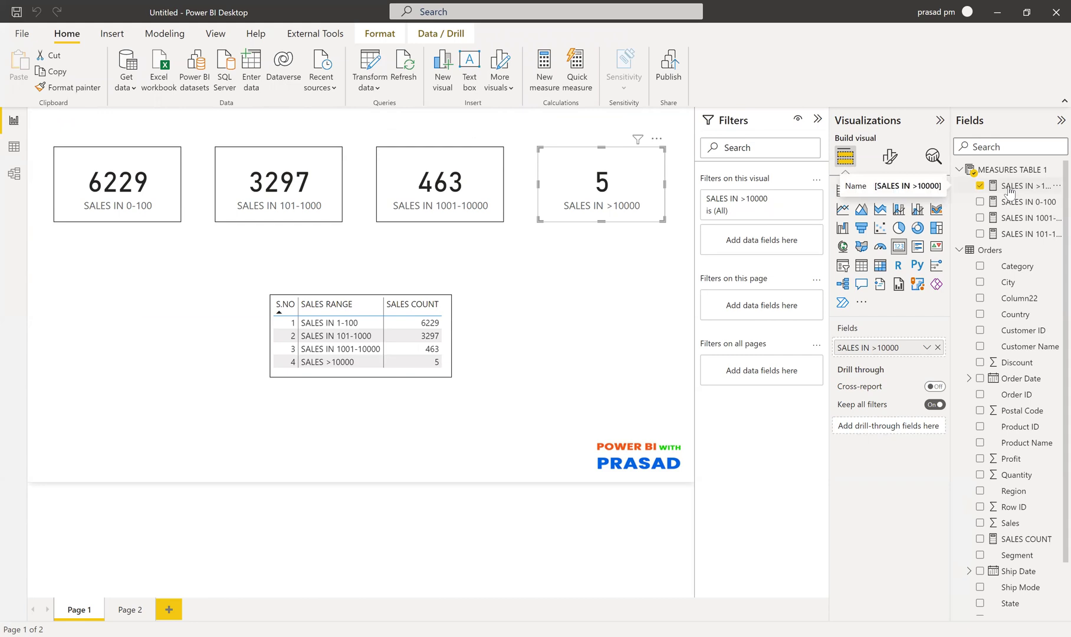
{"action": "left_click", "coordinate": [1009, 190]}
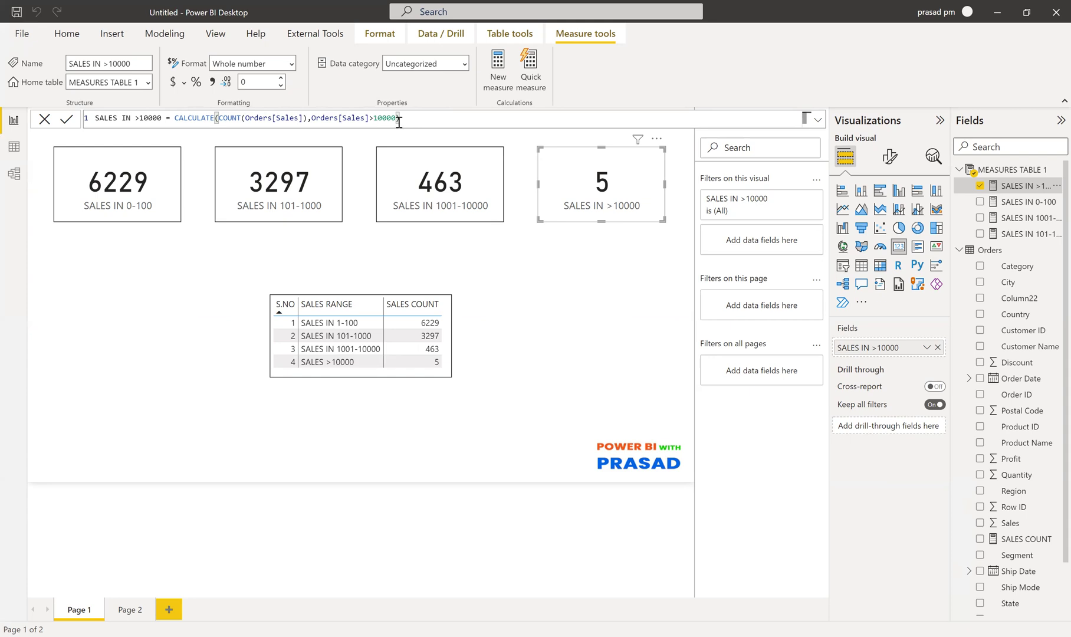
{"action": "left_click", "coordinate": [417, 167]}
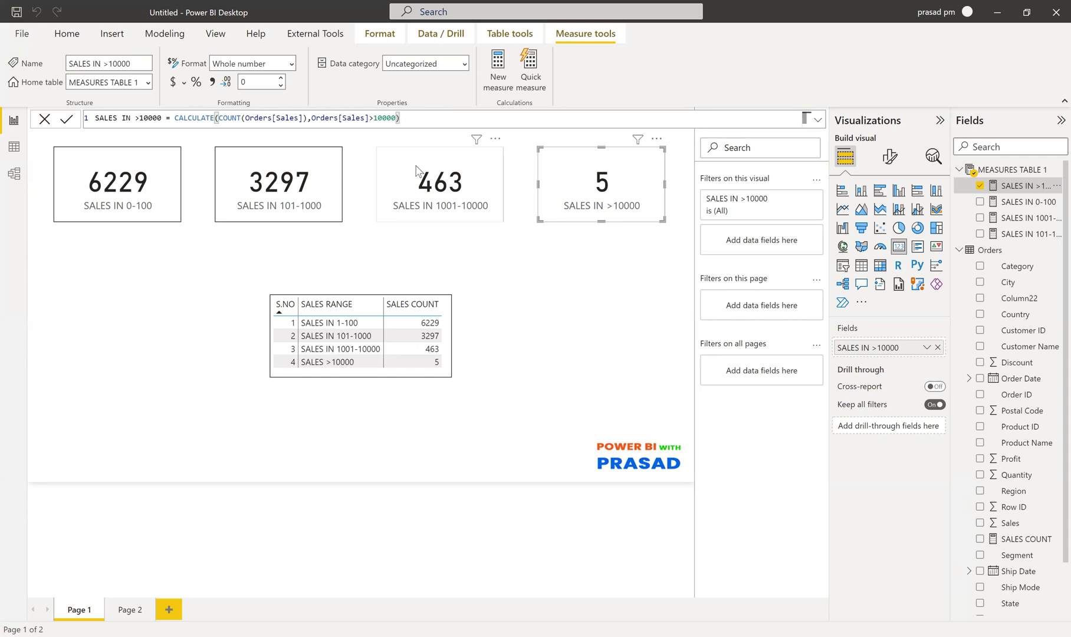
{"action": "left_click", "coordinate": [1002, 217]}
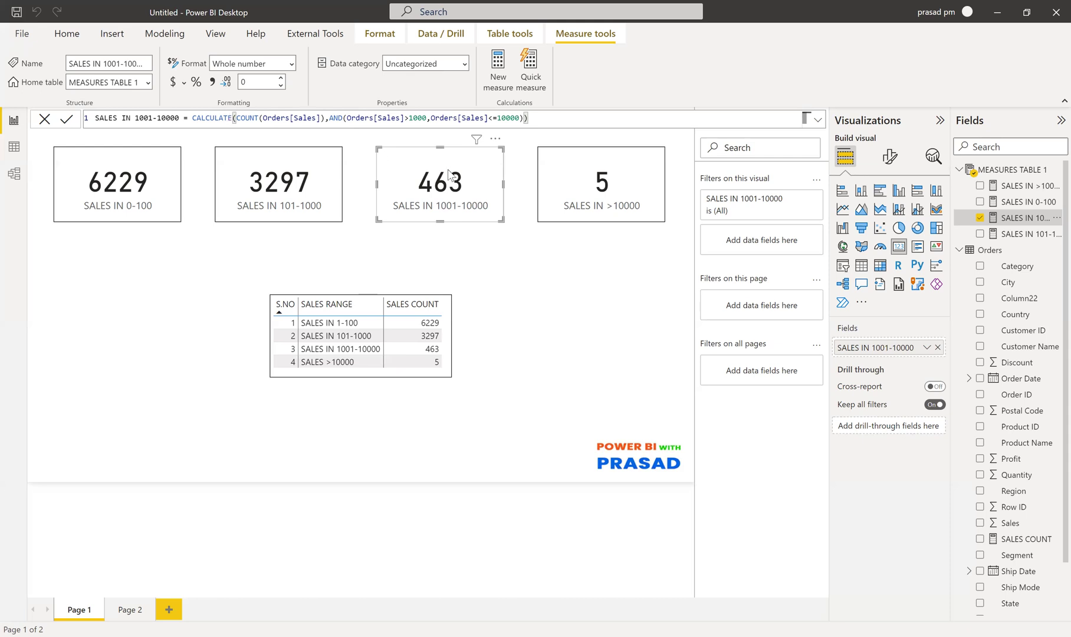
{"action": "left_click", "coordinate": [579, 244]}
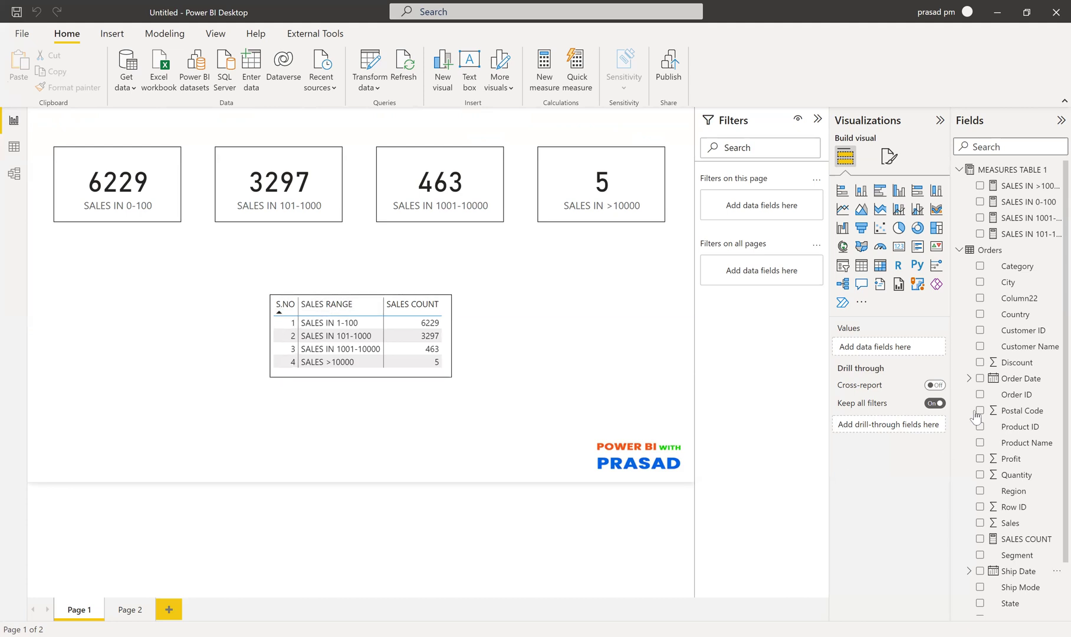
Examine the DATATABLE formula that defines the SALES RANGES TABLE.
{"action": "scroll", "coordinate": [978, 416], "scroll_direction": "down", "scroll_amount": 2}
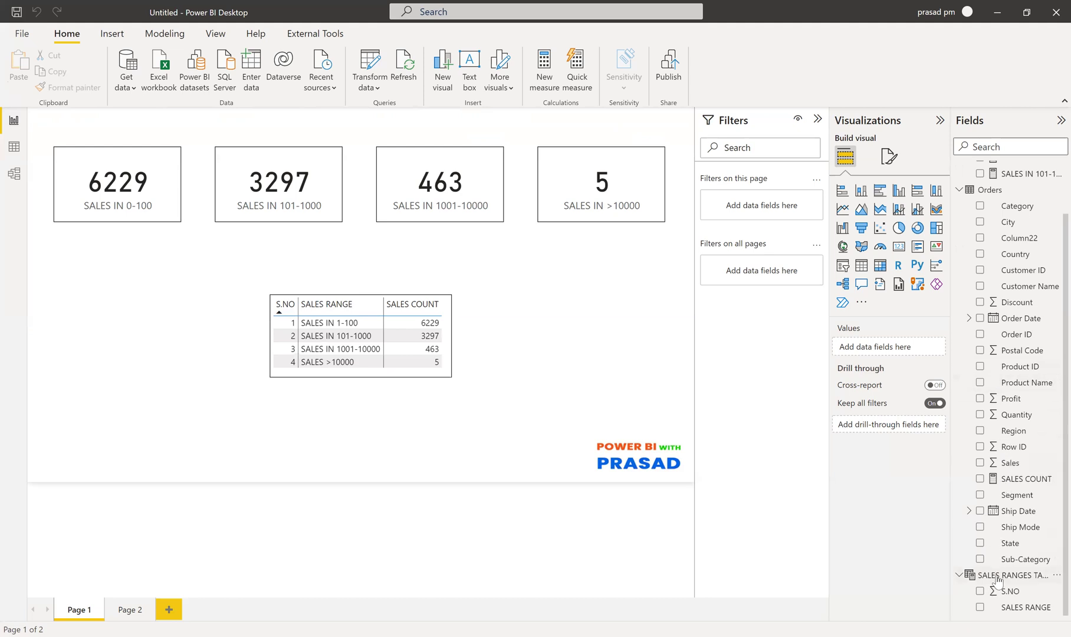
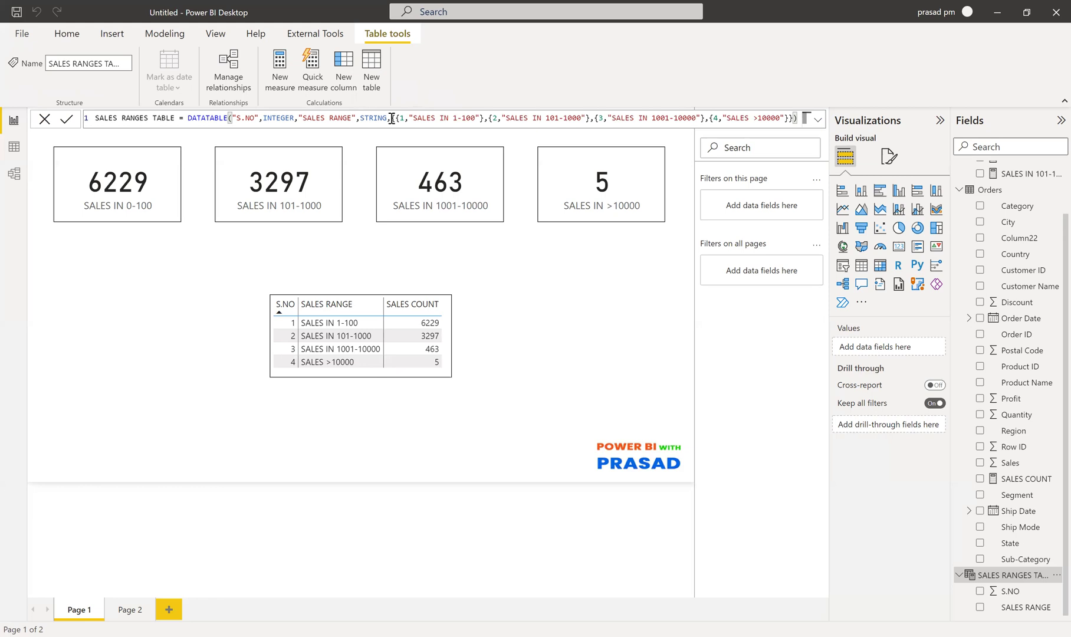
{"action": "left_click", "coordinate": [391, 118]}
{"action": "type", "text": "{"}
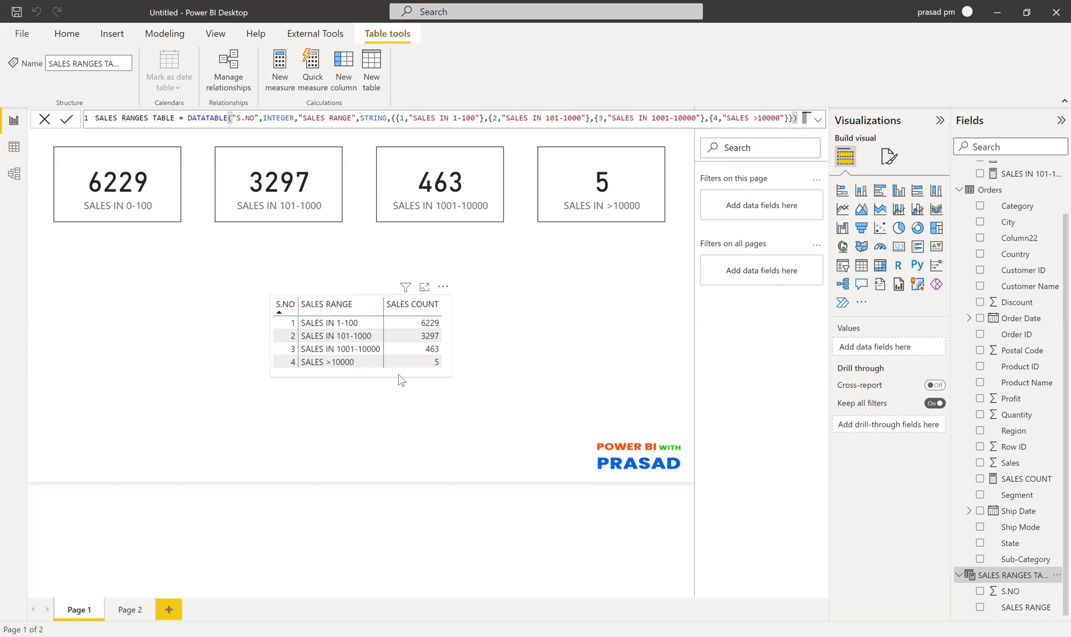
Remove the SALES COUNT field from the sales range table visual.
{"action": "left_click", "coordinate": [416, 349]}
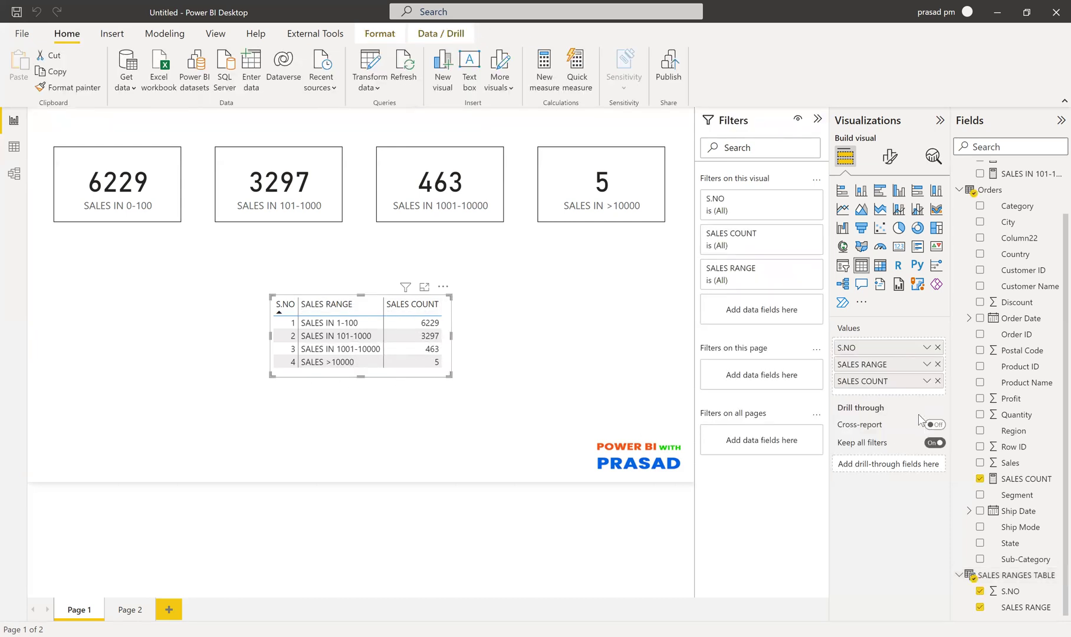
{"action": "left_click", "coordinate": [937, 380]}
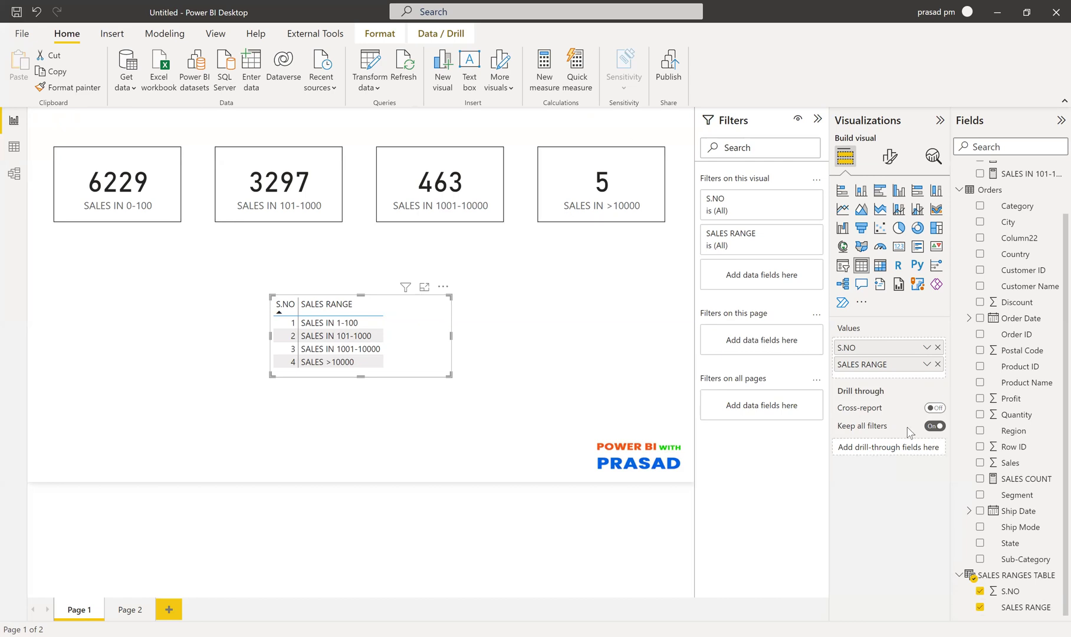
Examine the SALES COUNT measure's formula, including its IF(HASONEVALUE) check and the SWITCH block mapping each sales range to a measure.
{"action": "left_click", "coordinate": [1018, 479]}
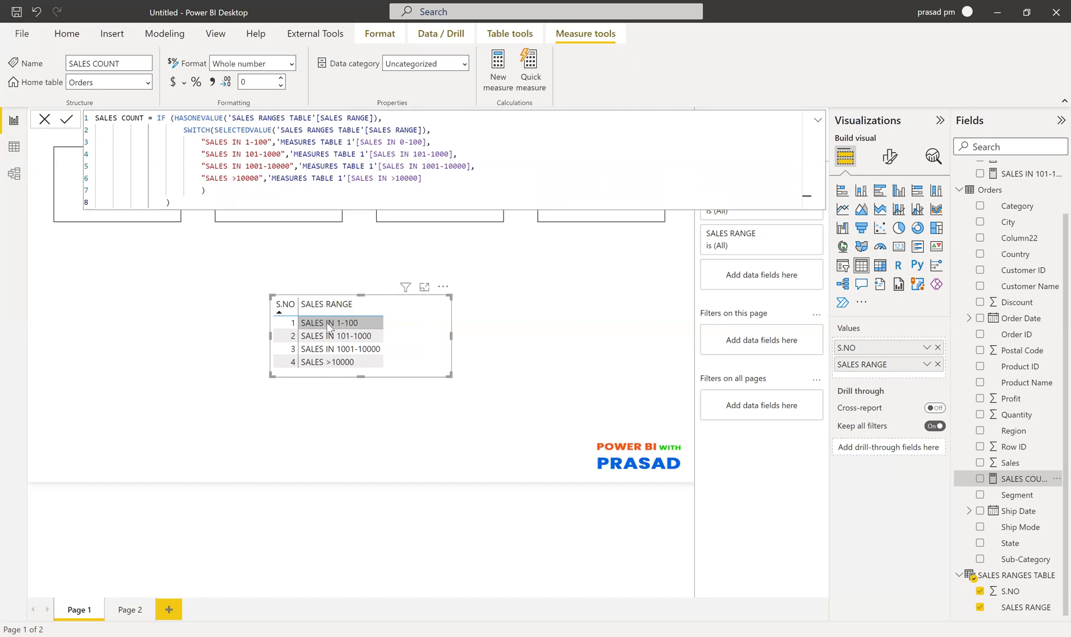
{"action": "left_click", "coordinate": [167, 118]}
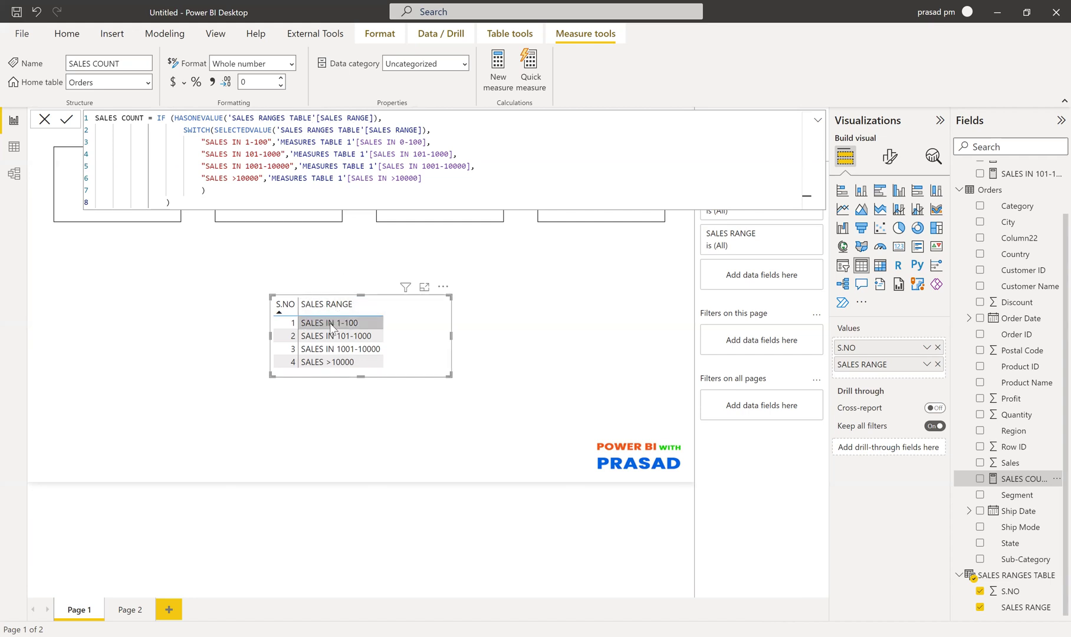
{"action": "left_click_drag", "start_coordinate": [185, 129], "coordinate": [429, 175]}
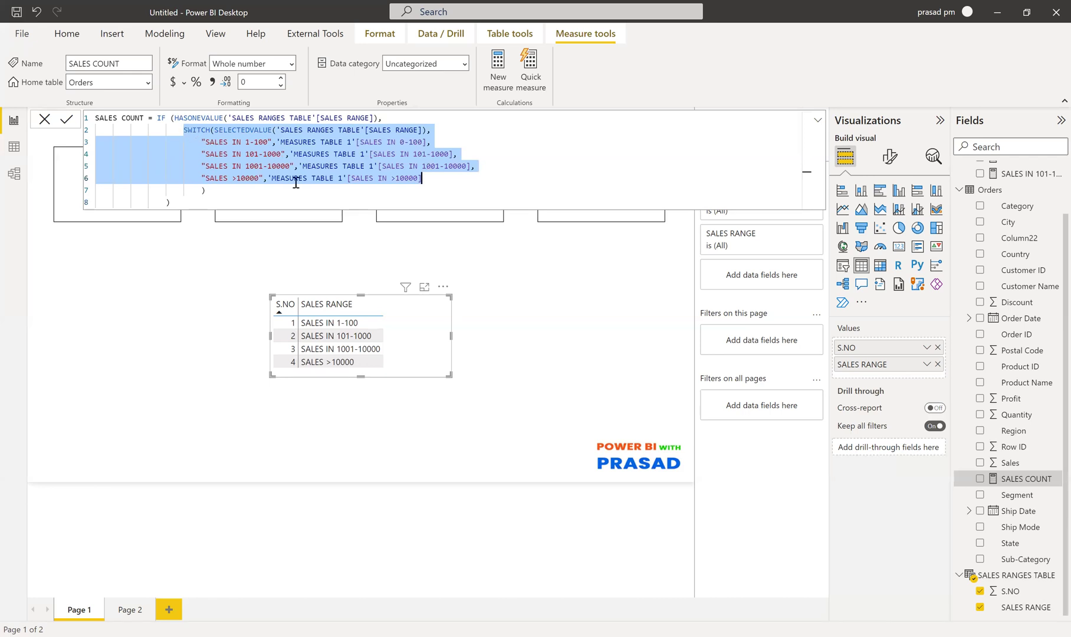
{"action": "left_click", "coordinate": [209, 191]}
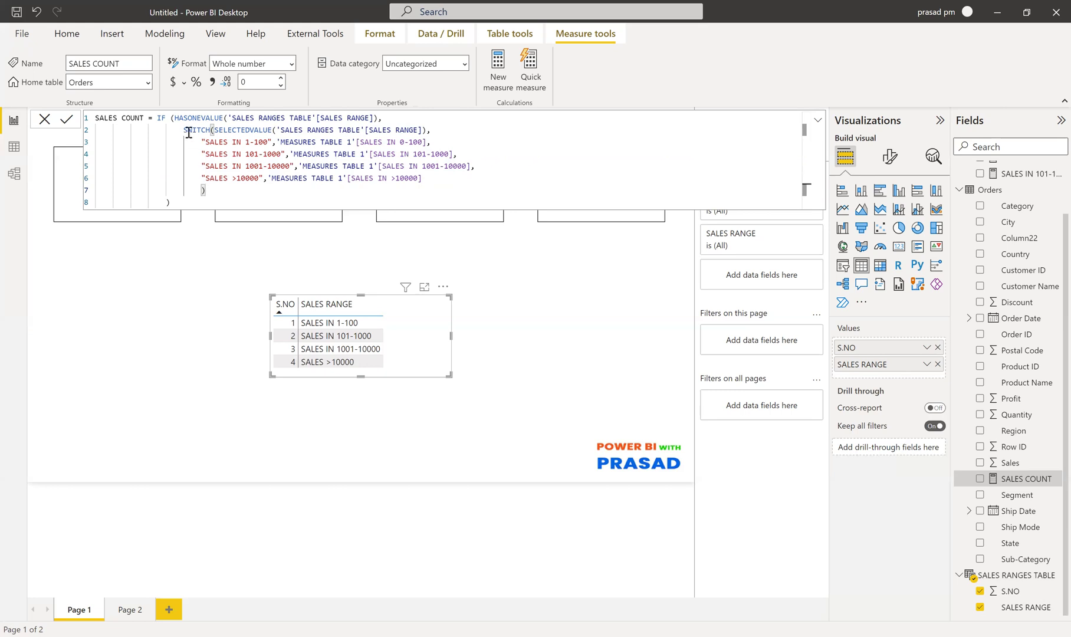
{"action": "left_click_drag", "start_coordinate": [183, 130], "coordinate": [427, 179]}
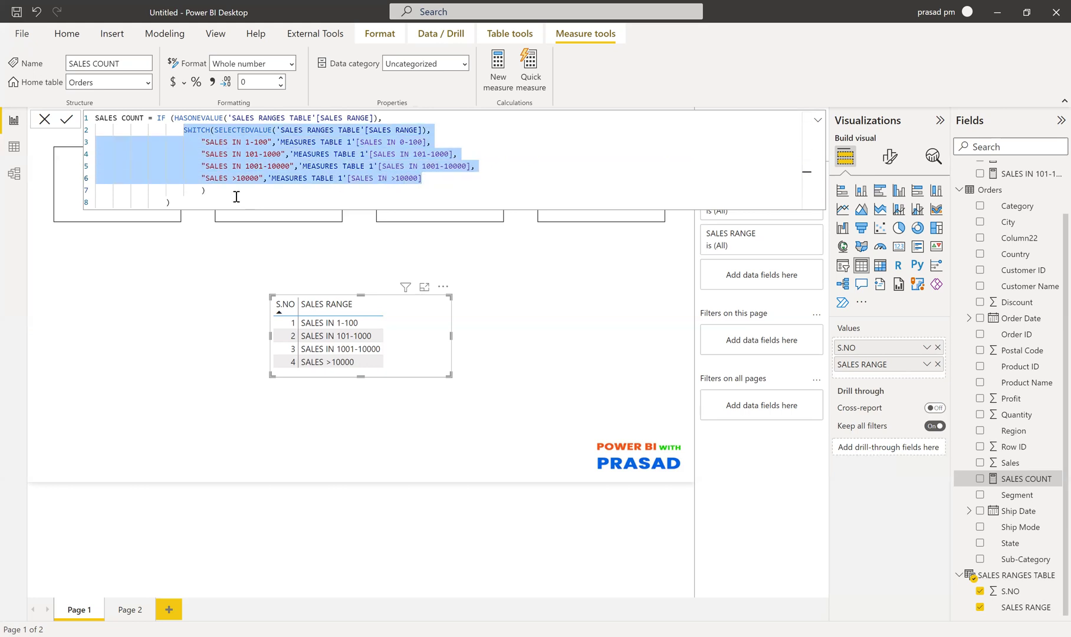
Examine the first two range-to-measure pairs in the SALES COUNT formula's SWITCH block, for sales in 1-100 and 101-1000.
{"action": "left_click", "coordinate": [211, 191]}
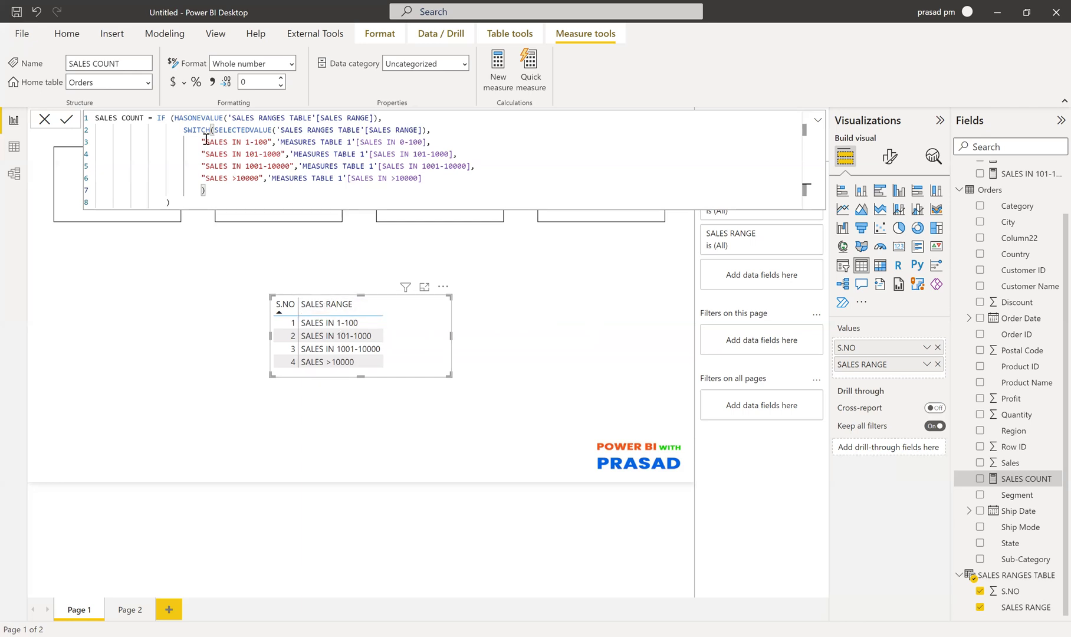
{"action": "left_click_drag", "start_coordinate": [205, 139], "coordinate": [268, 142]}
{"action": "double_click", "coordinate": [282, 142]}
{"action": "left_click_drag", "start_coordinate": [333, 141], "coordinate": [428, 143]}
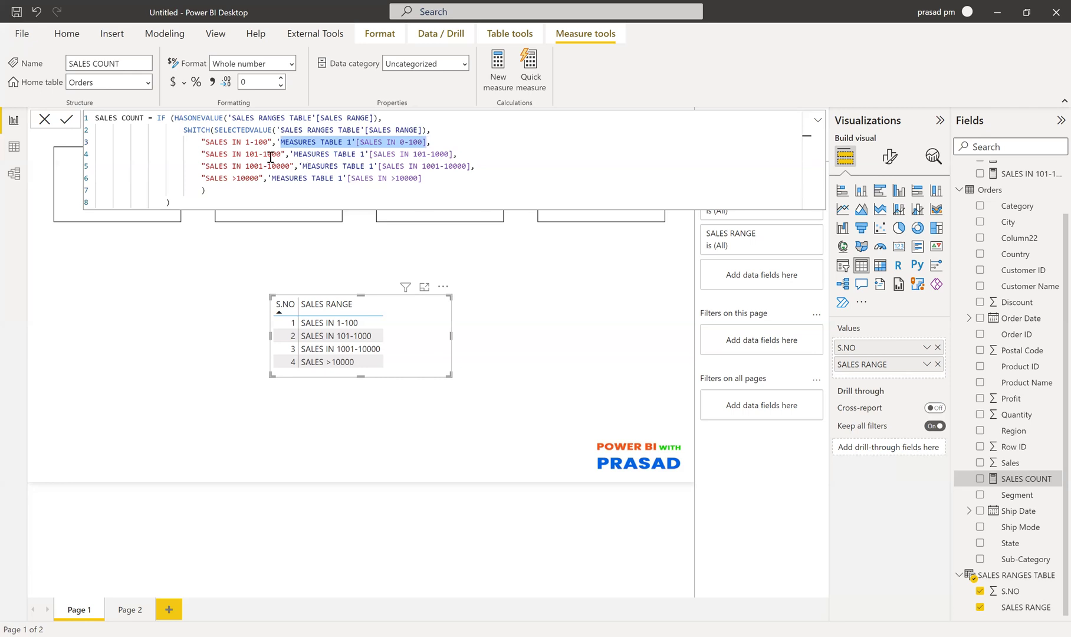
{"action": "left_click", "coordinate": [206, 154]}
{"action": "left_click_drag", "start_coordinate": [228, 157], "coordinate": [281, 157]}
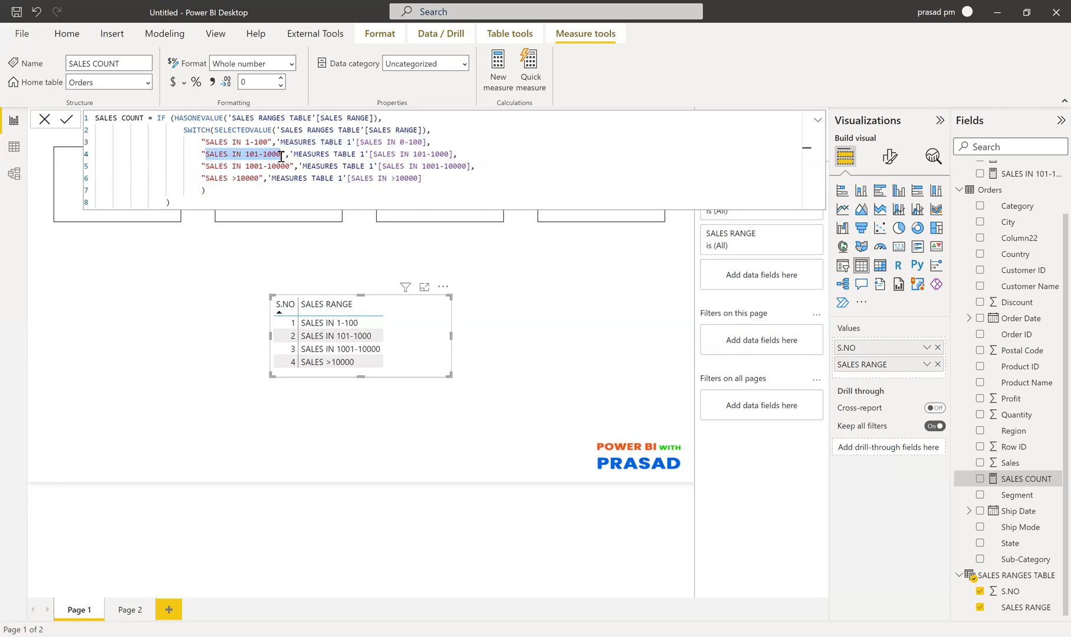
{"action": "left_click", "coordinate": [457, 154]}
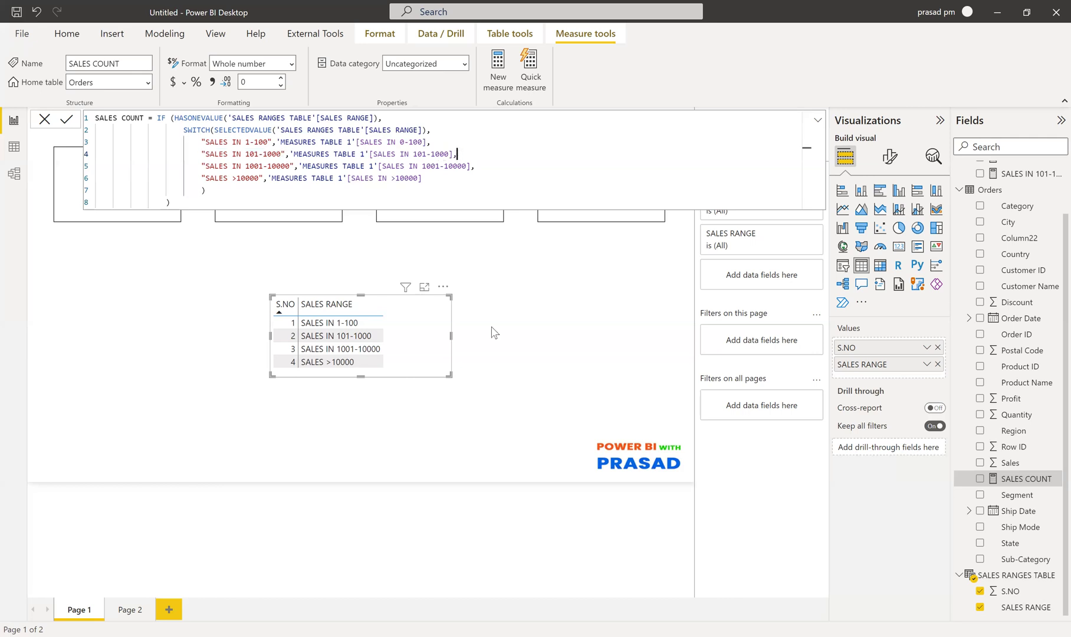
Commit the SALES COUNT formula, add the measure to the sales range table visual, and close the formula editor.
{"action": "left_click", "coordinate": [67, 120]}
{"action": "left_click_drag", "start_coordinate": [1020, 479], "coordinate": [423, 318]}
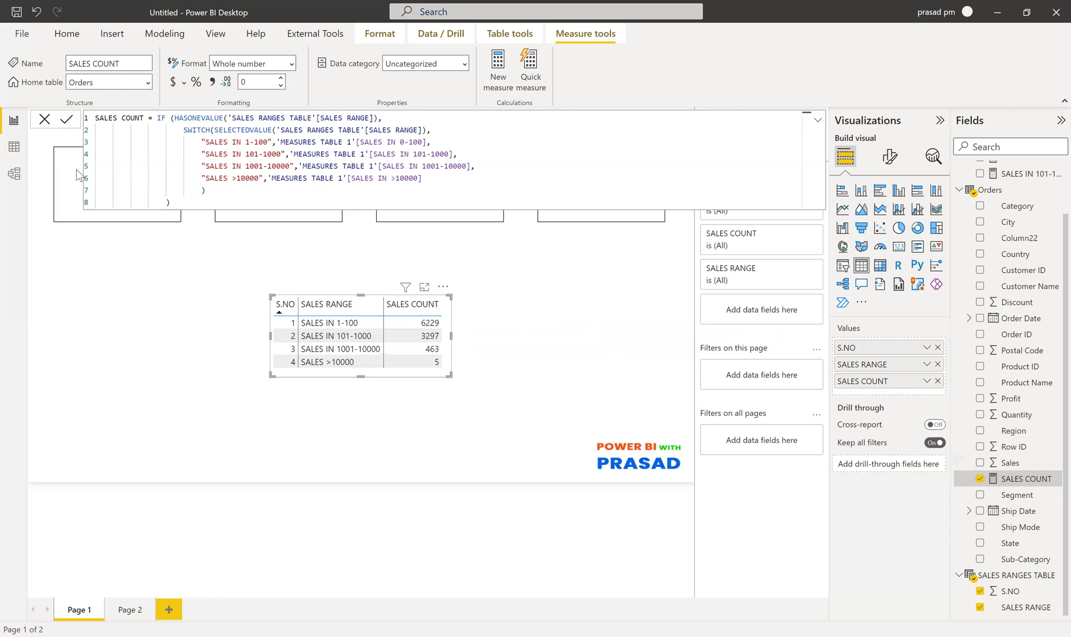
{"action": "left_click", "coordinate": [44, 119]}
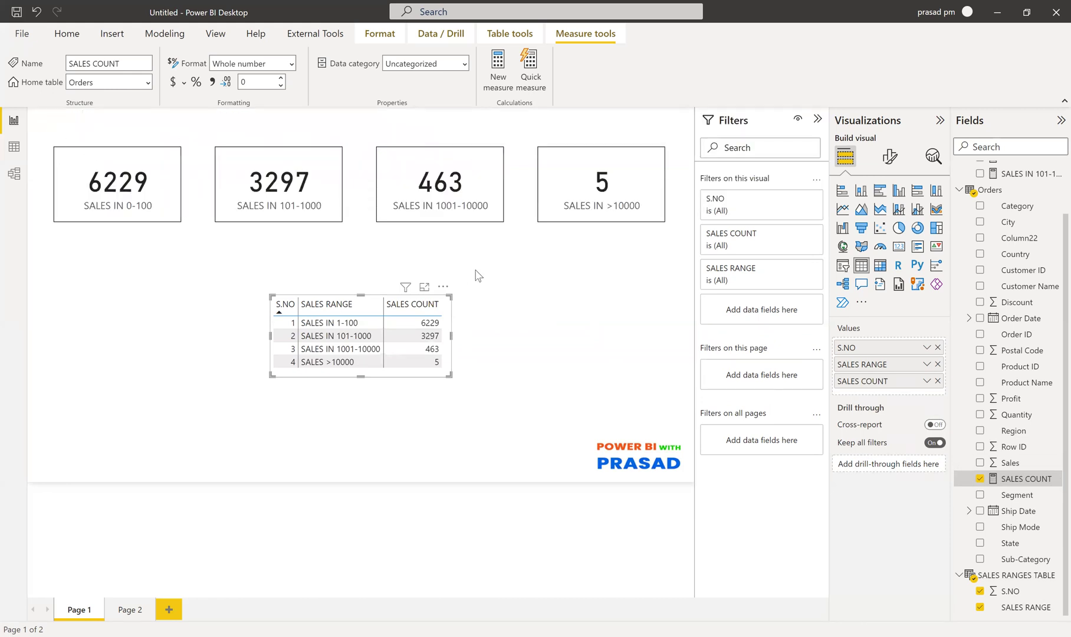